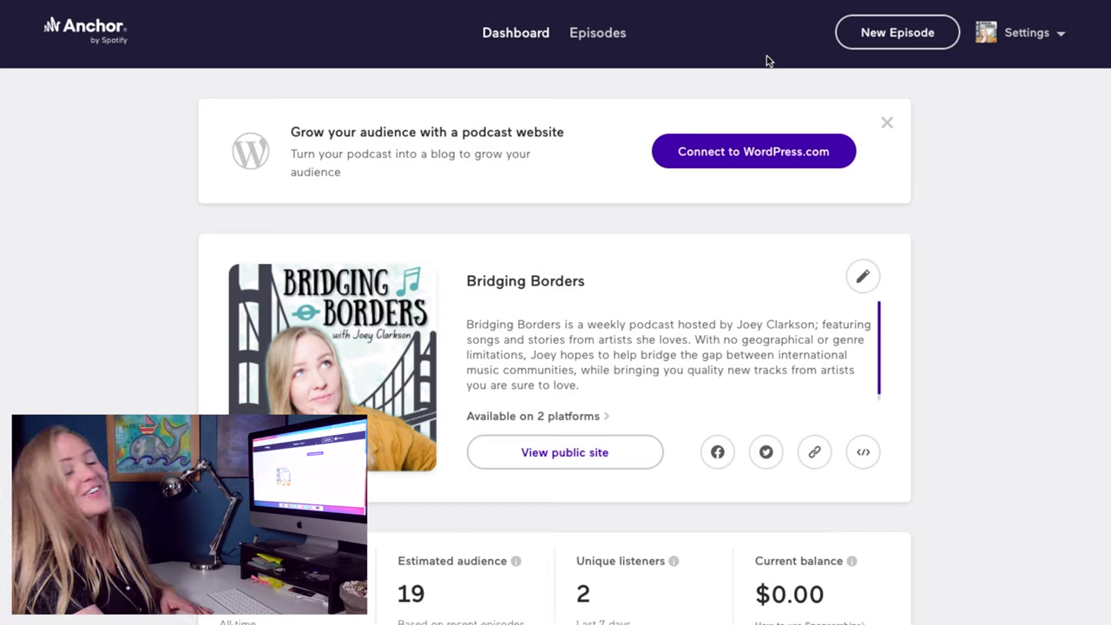
# Start a new episode from the Anchor dashboard's New Episode button.
pyautogui.click(899, 39)
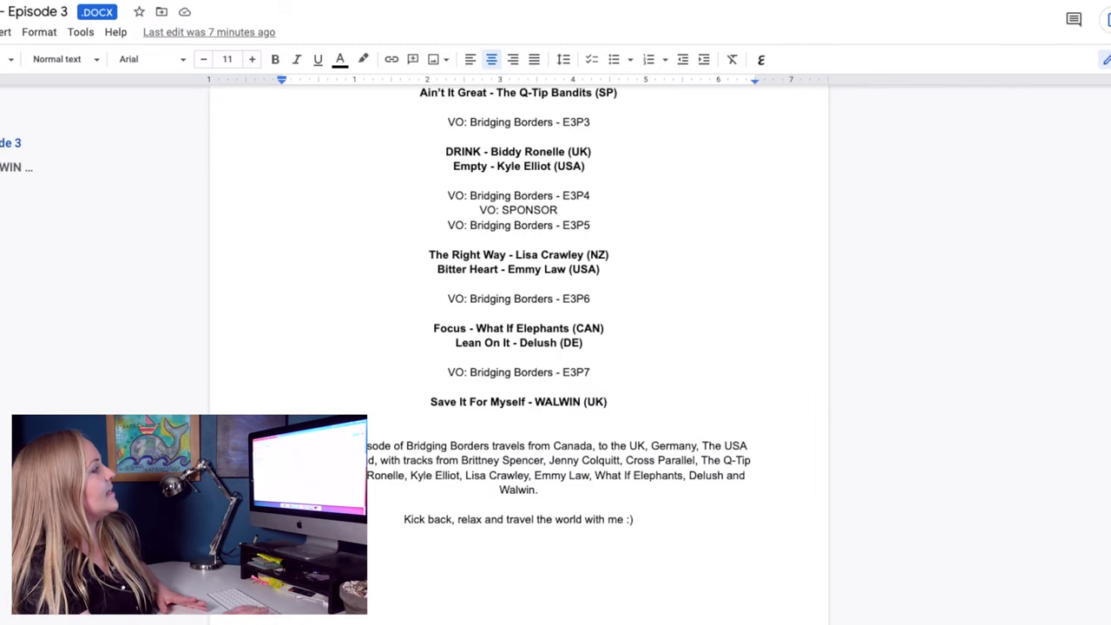
# Upload the seven wav voice-over files into the episode, checking the Episode 3 running order.
pyautogui.scroll(3, 421, 189)
pyautogui.scroll(3, 421, 190)
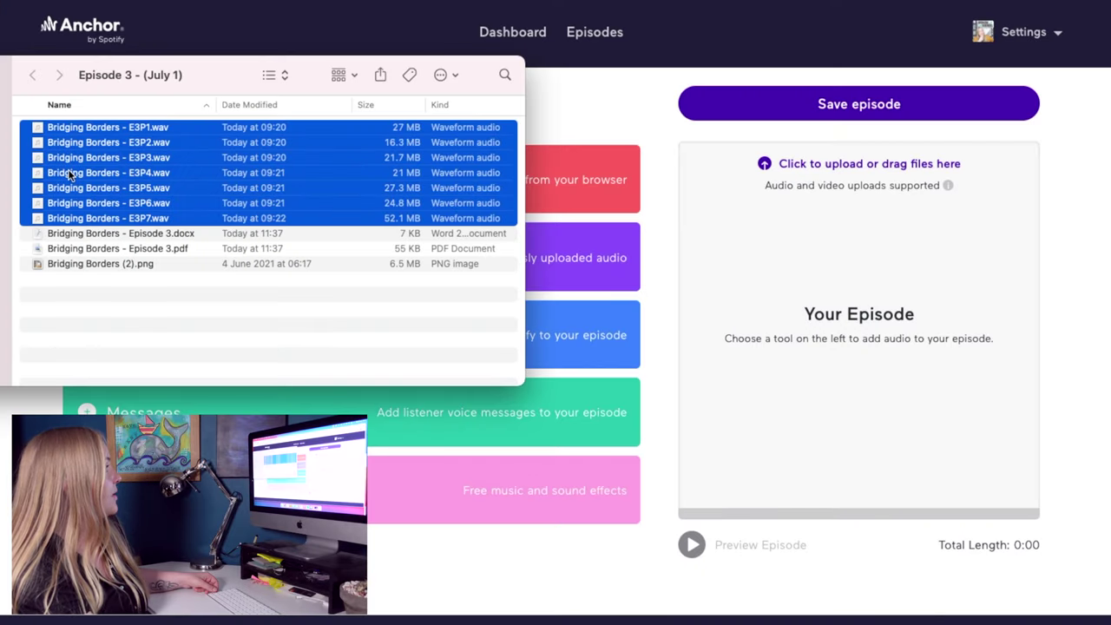
pyautogui.moveTo(69, 174); pyautogui.dragTo(862, 285)
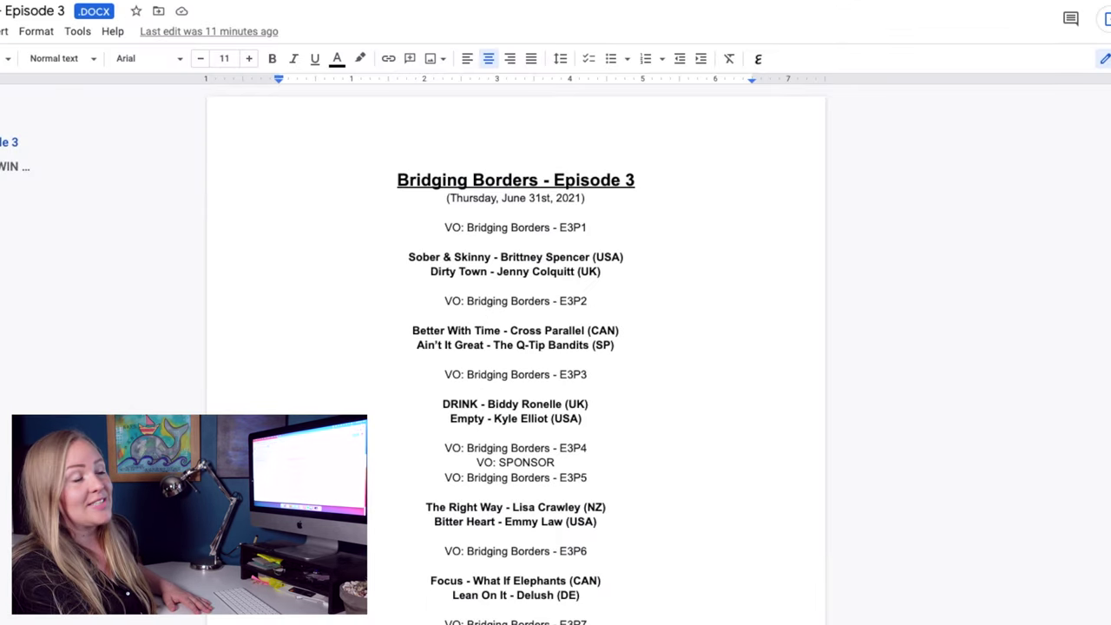
pyautogui.scroll(-1, 649, 415)
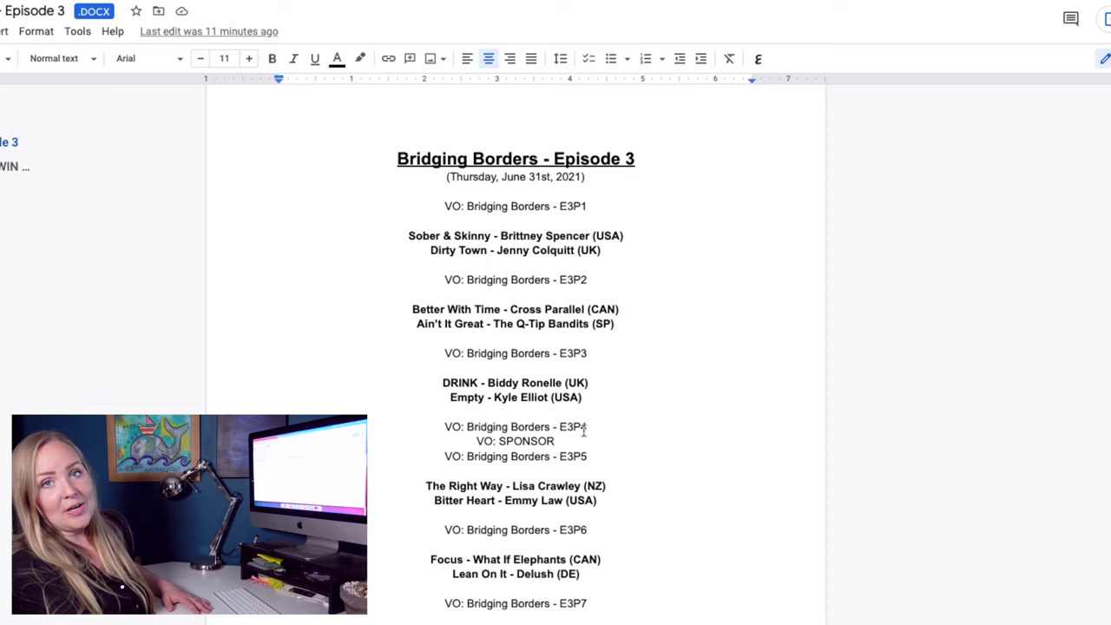
pyautogui.scroll(-1, 527, 292)
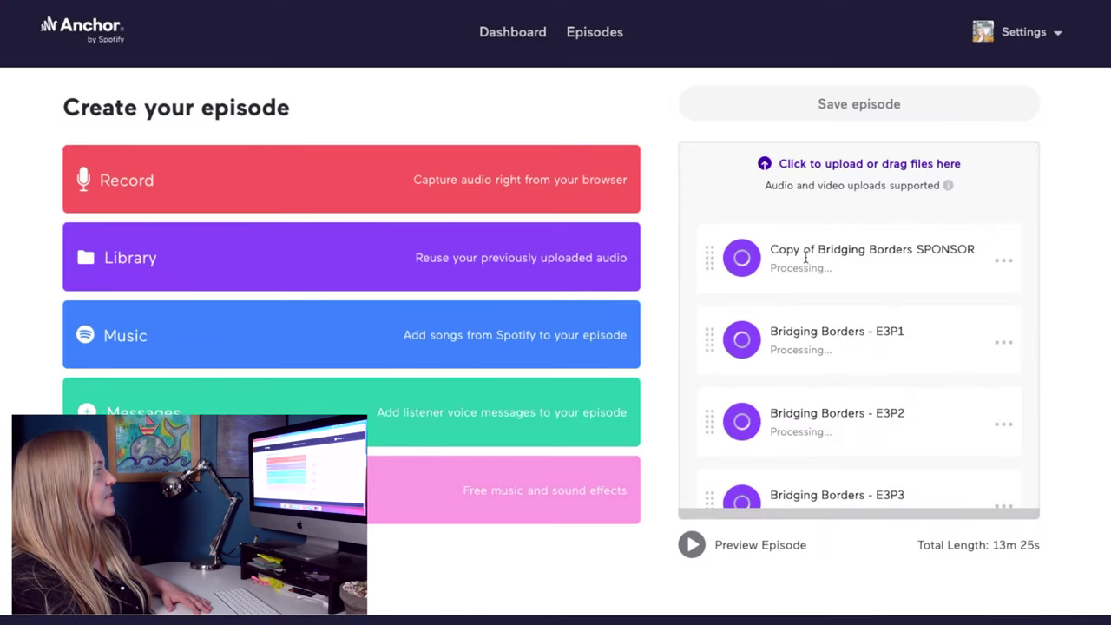
# Move the SPONSOR clip to sit right after E3P4, then bring up the Music panel.
pyautogui.scroll(-1, 743, 233)
pyautogui.moveTo(709, 231); pyautogui.dragTo(714, 422)
pyautogui.scroll(-3, 709, 408)
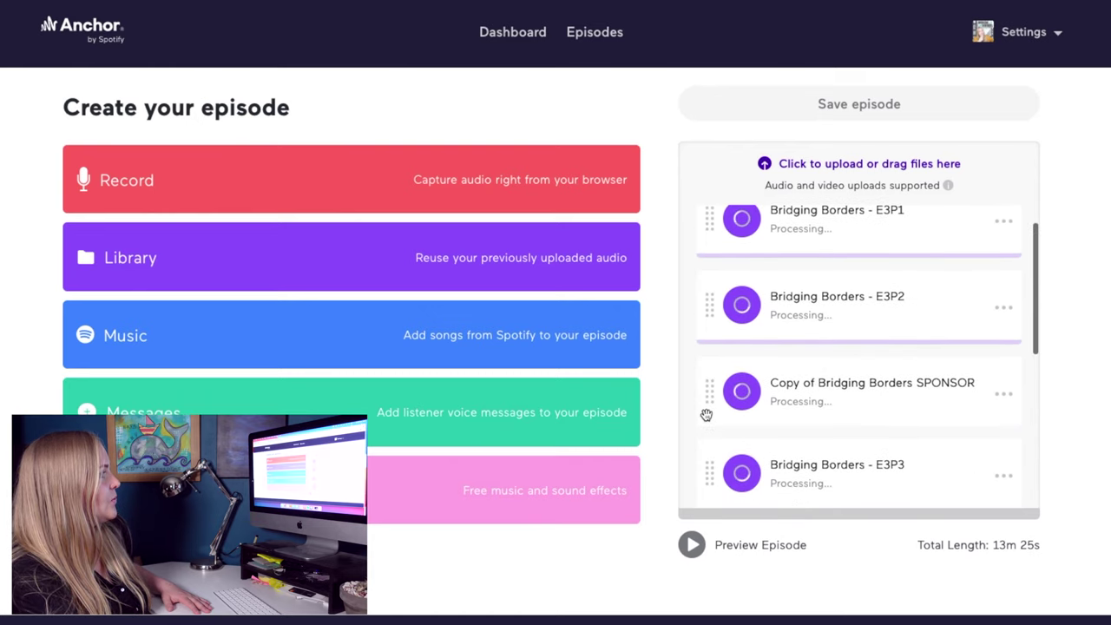
pyautogui.moveTo(709, 280); pyautogui.dragTo(708, 462)
pyautogui.scroll(-5, 853, 363)
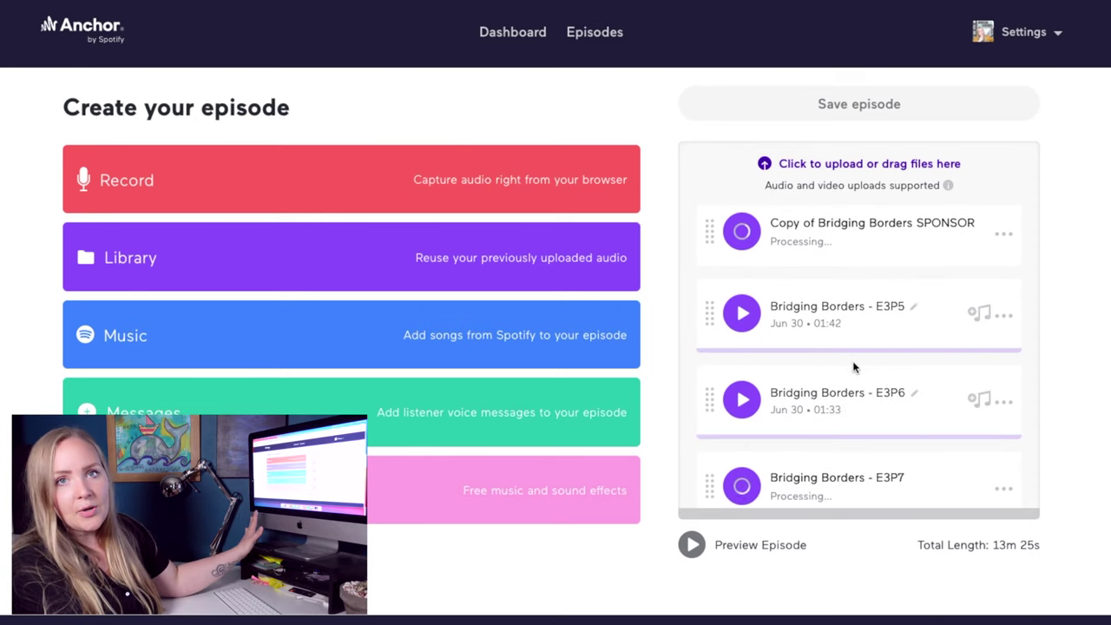
pyautogui.scroll(5, 854, 365)
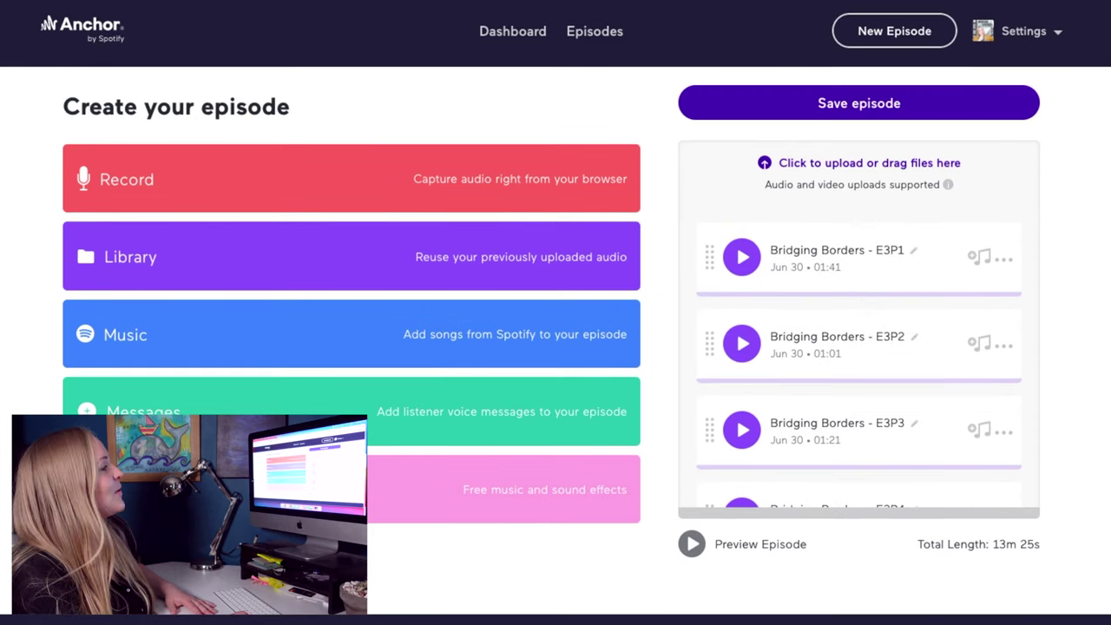
pyautogui.click(110, 338)
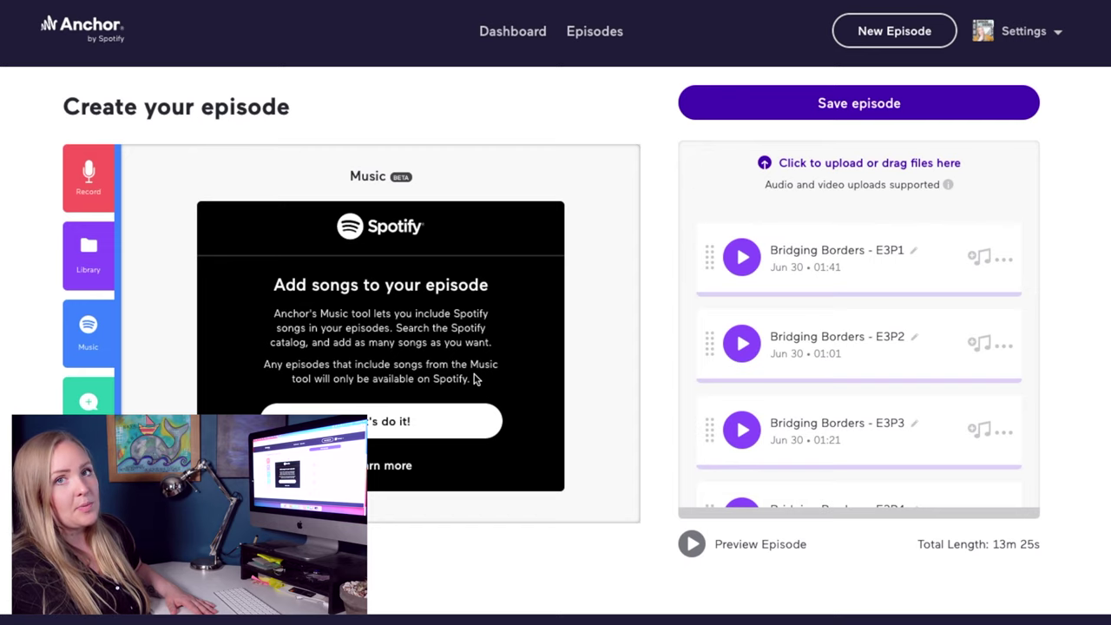
# Search Spotify for 'Sober and skinny' and add Sober & Skinny to the episode.
pyautogui.click(405, 425)
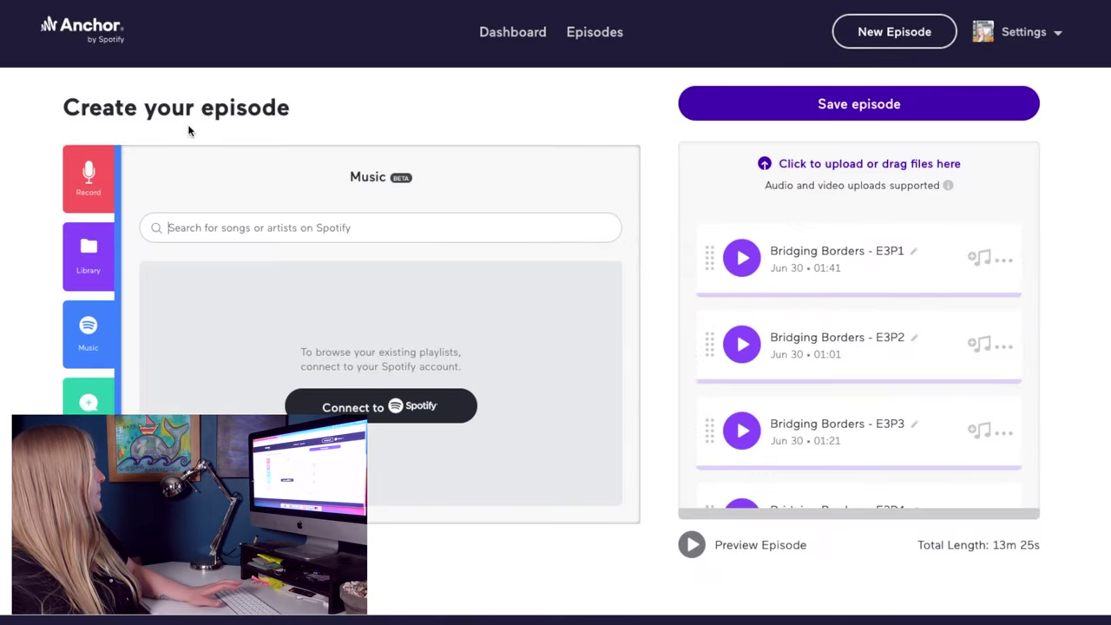
pyautogui.write('Sober and skinny')
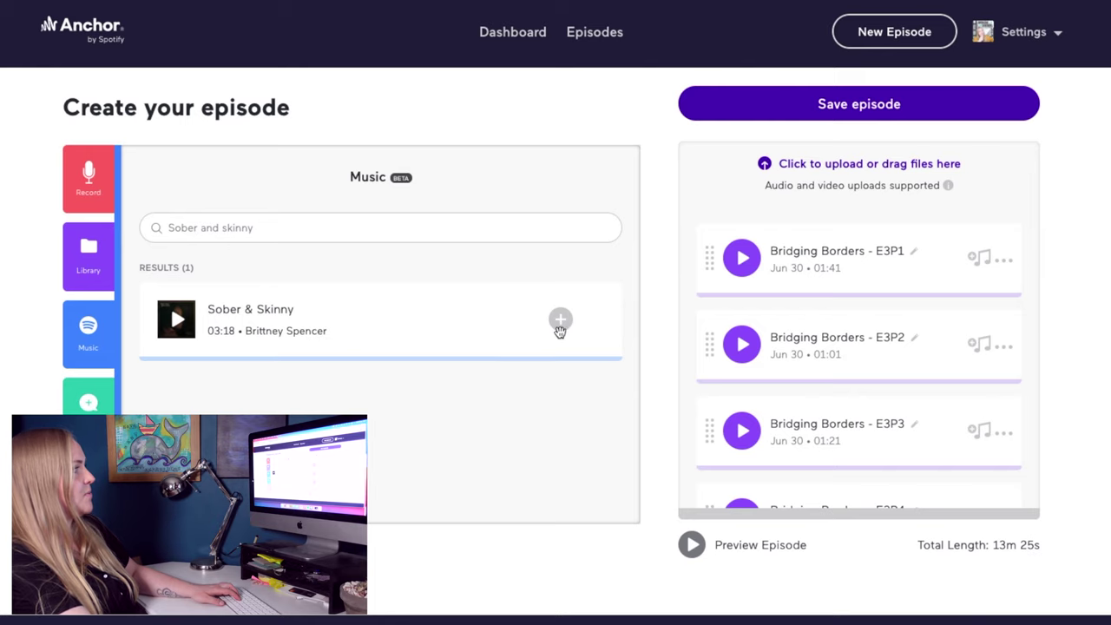
pyautogui.click(560, 319)
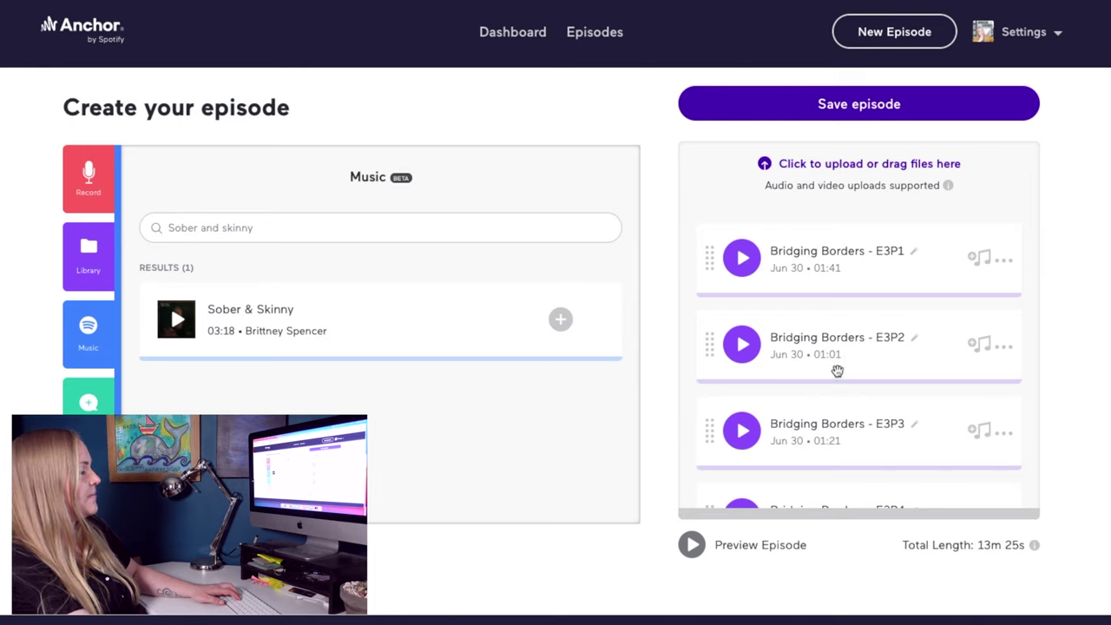
# Move Sober & Skinny up toward the start of the episode order.
pyautogui.scroll(-5, 833, 368)
pyautogui.moveTo(707, 459); pyautogui.dragTo(704, 249)
pyautogui.scroll(3, 727, 359)
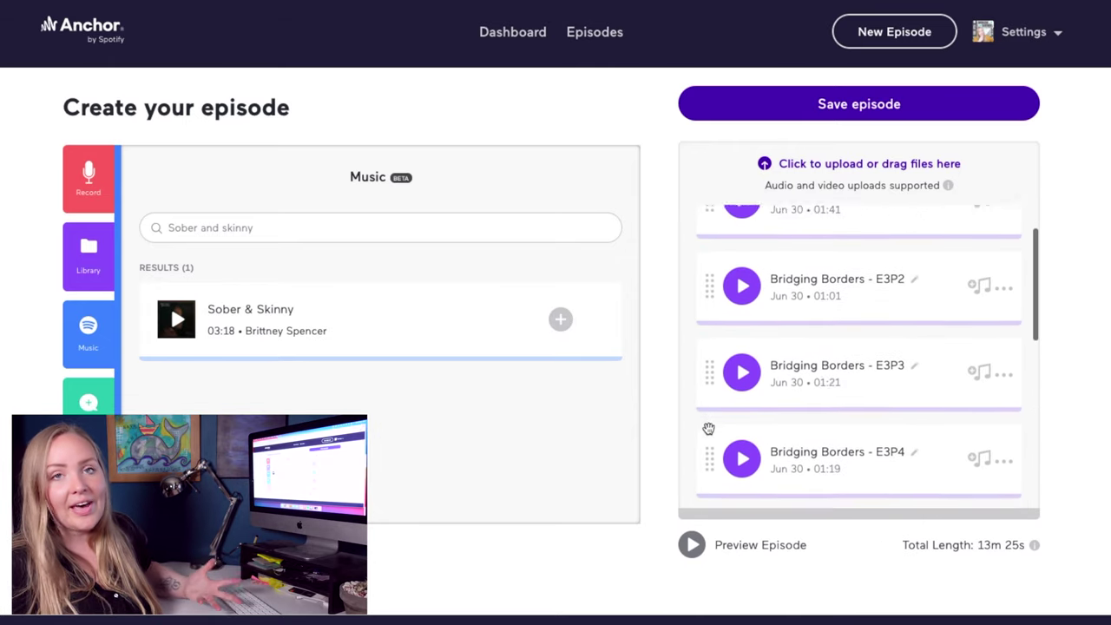
pyautogui.scroll(-1, 709, 429)
pyautogui.moveTo(705, 495); pyautogui.dragTo(710, 255)
pyautogui.scroll(-1, 710, 254)
pyautogui.moveTo(704, 441); pyautogui.dragTo(708, 252)
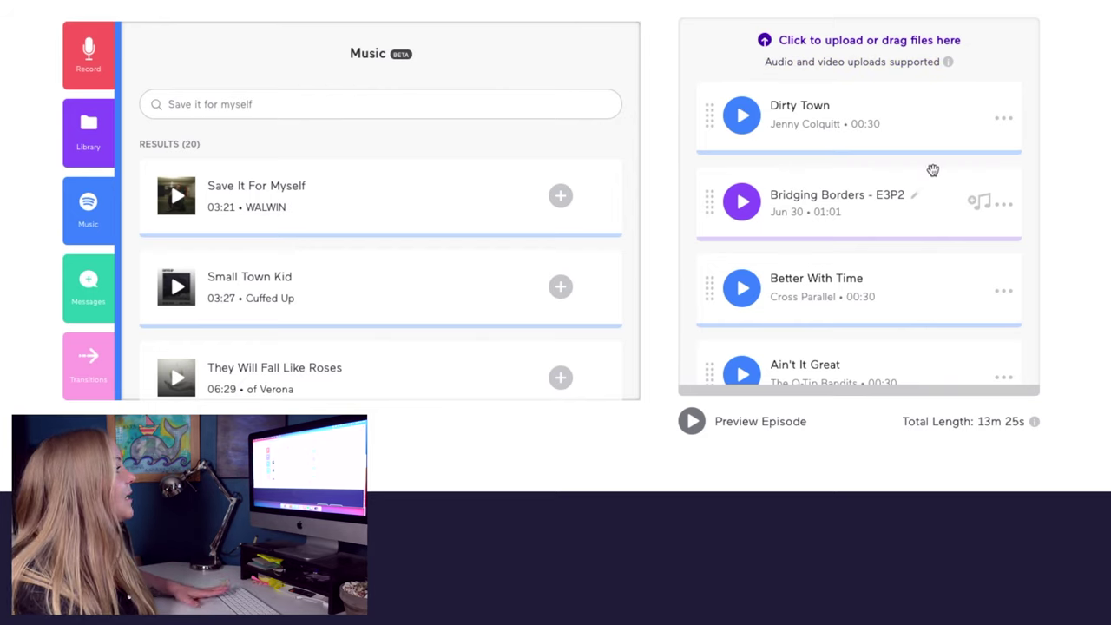
# Mark the SPONSOR segment after E3P4 as an ad.
pyautogui.scroll(-5, 933, 169)
pyautogui.scroll(-2, 934, 169)
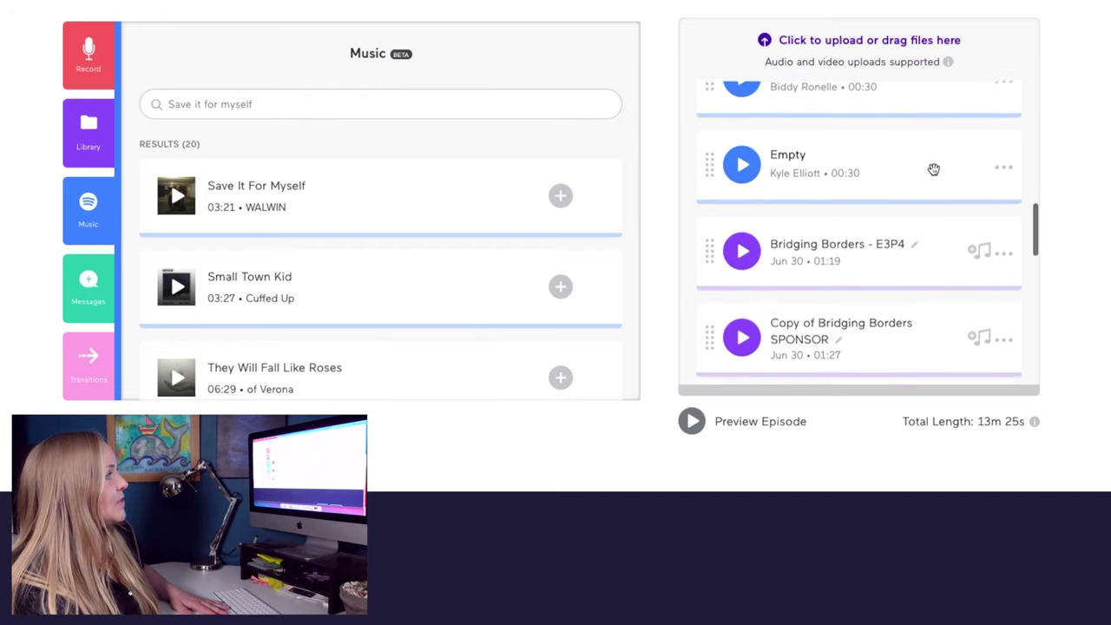
pyautogui.click(1003, 262)
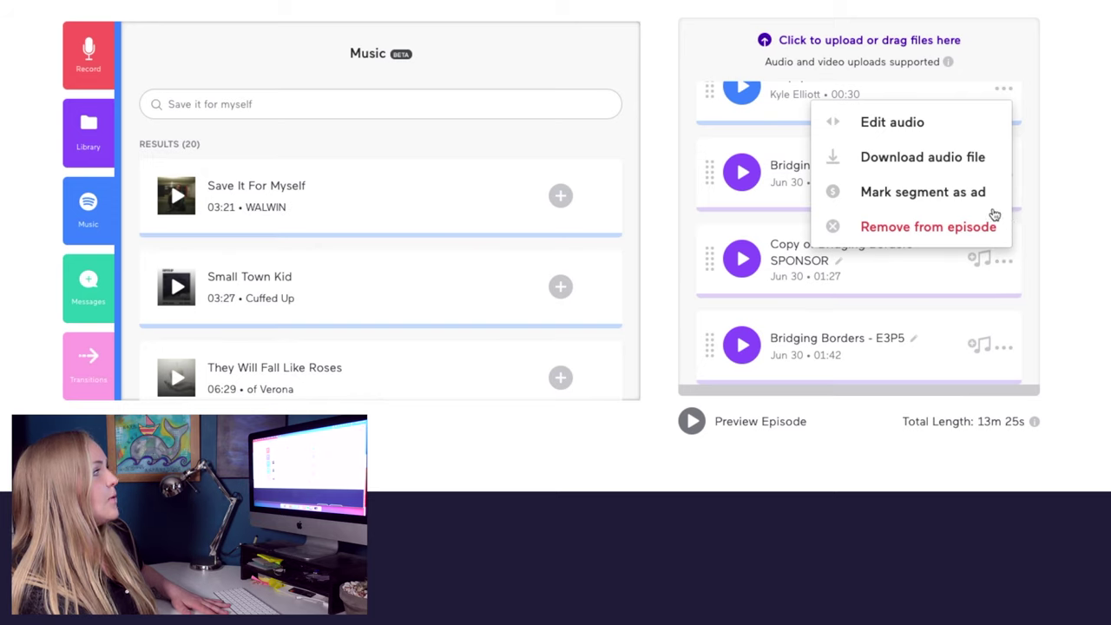
pyautogui.click(926, 198)
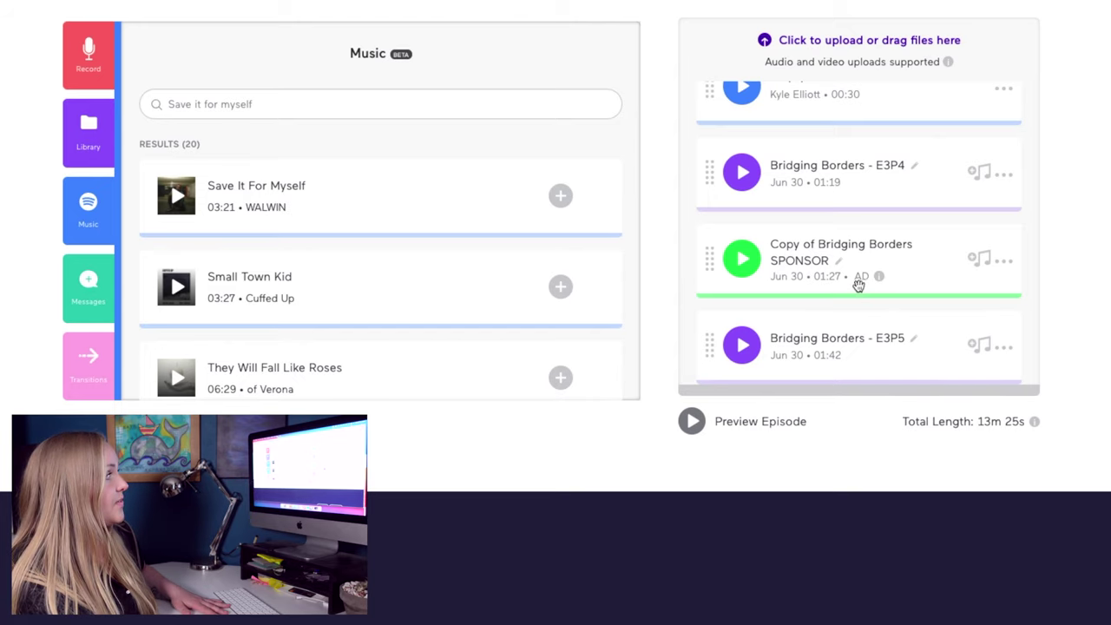
pyautogui.scroll(-1, 886, 251)
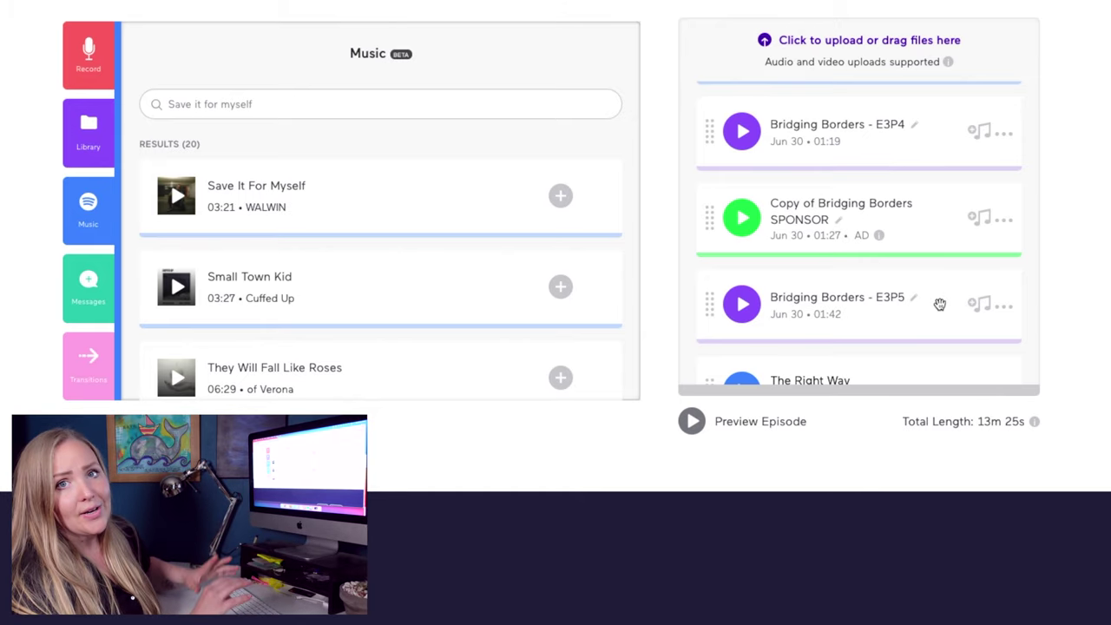
pyautogui.scroll(-5, 868, 330)
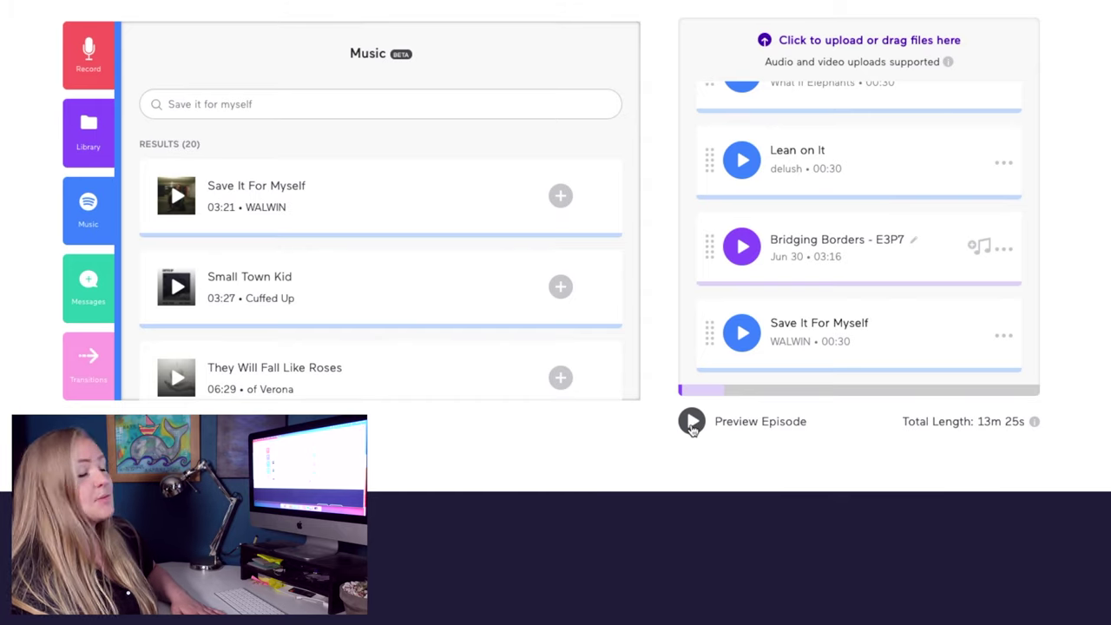
pyautogui.click(692, 423)
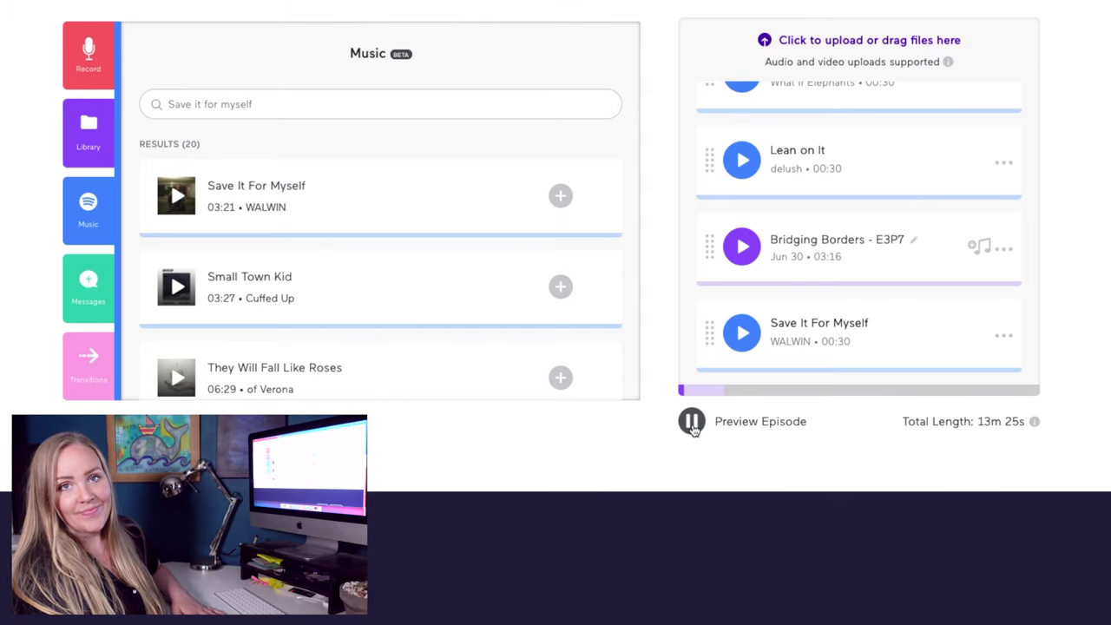
pyautogui.click(690, 425)
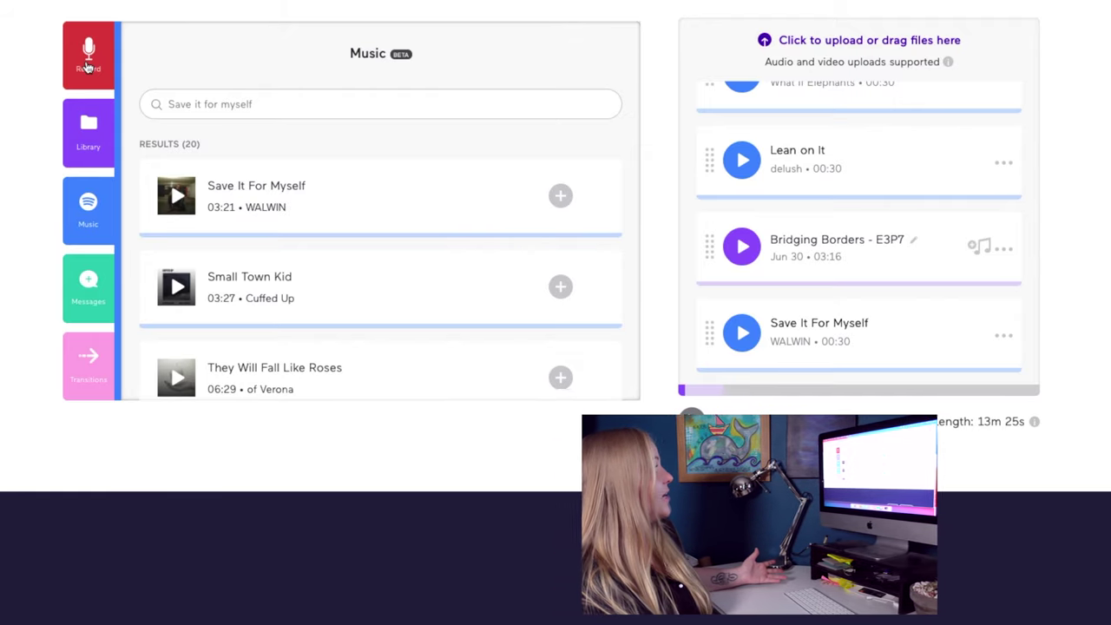
# Open the recorder, allow microphone access, and keep Default - Internal Microphone (Built-in) as input.
pyautogui.click(87, 57)
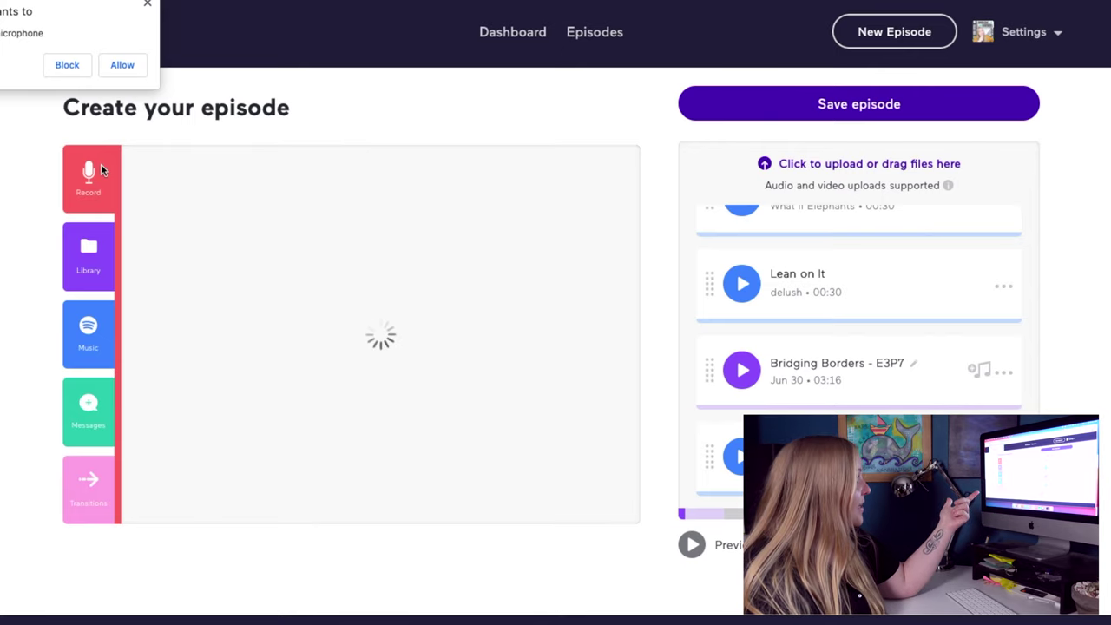
pyautogui.click(123, 66)
pyautogui.click(391, 384)
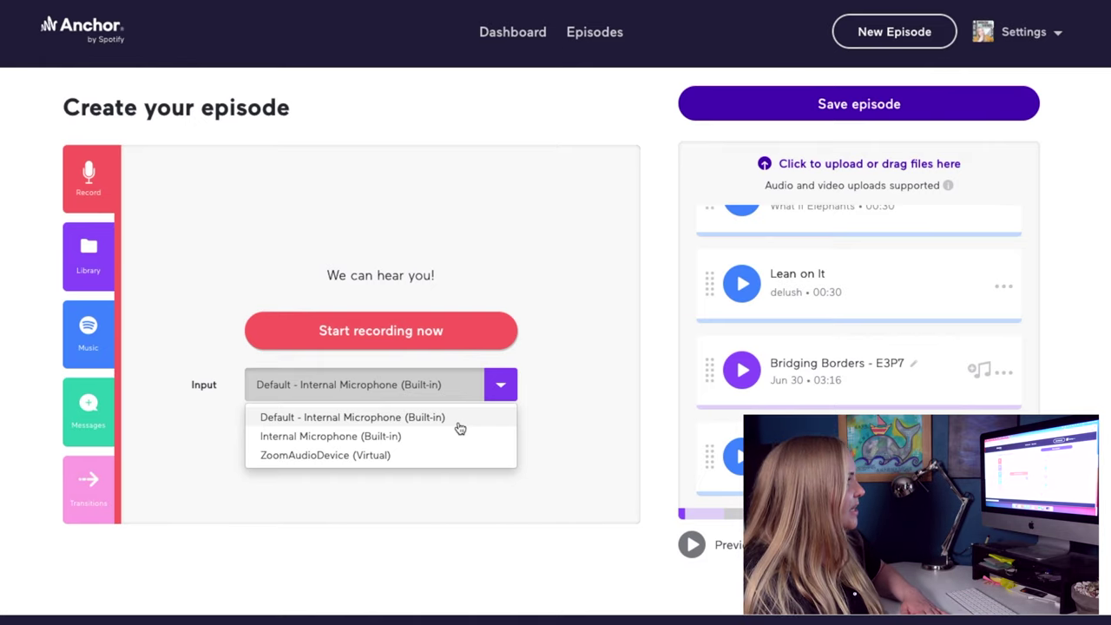
pyautogui.click(495, 276)
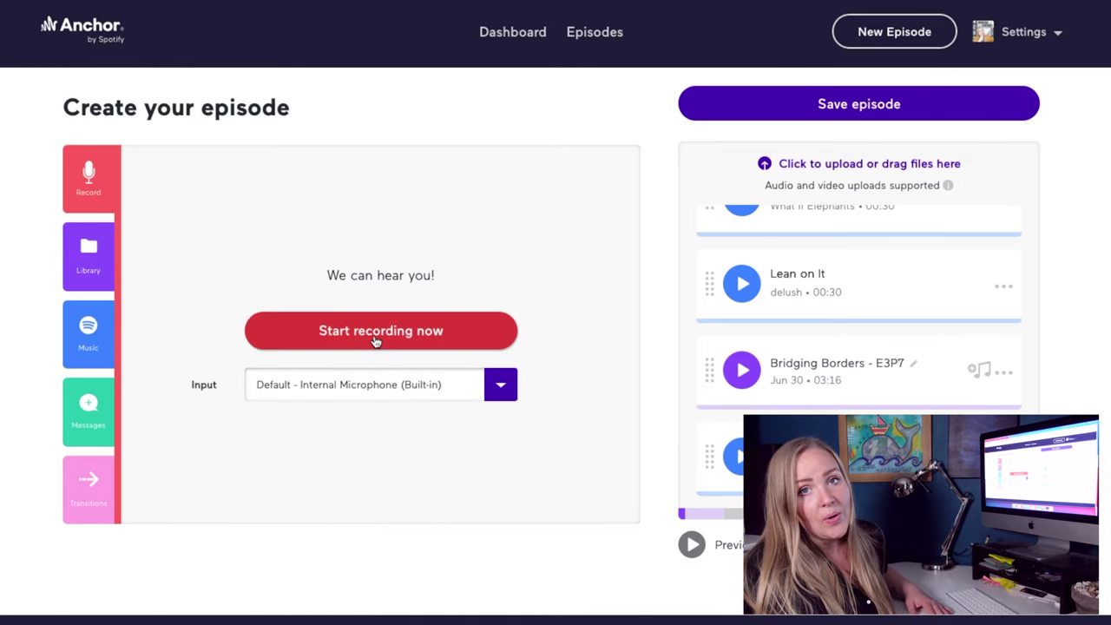